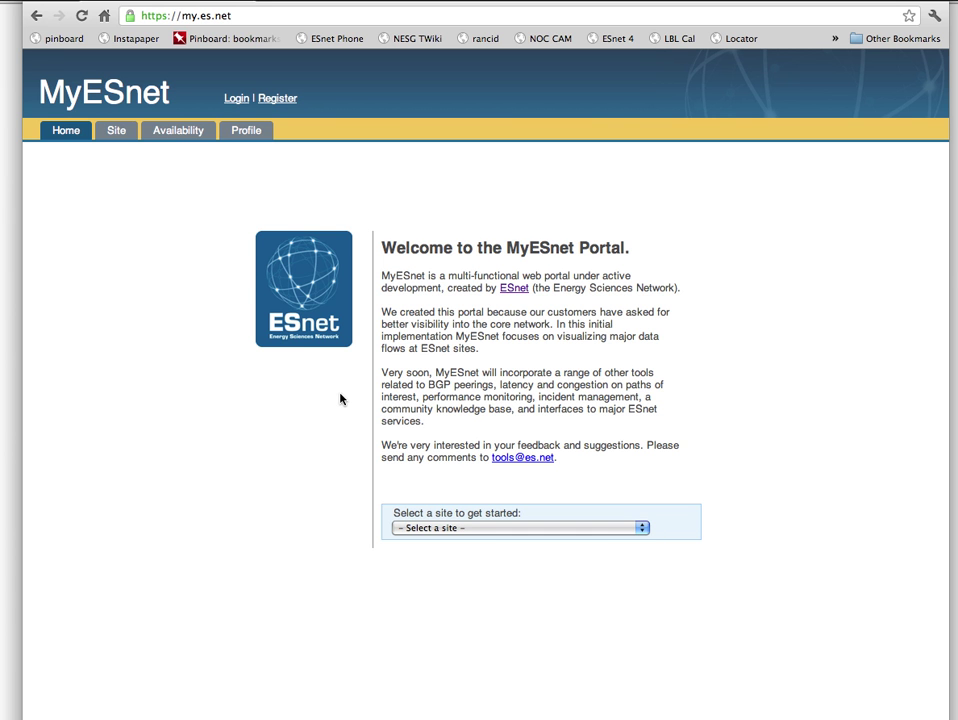
Step: Select Lawrence Berkeley National Lab as the site and open its flow details
click(476, 530)
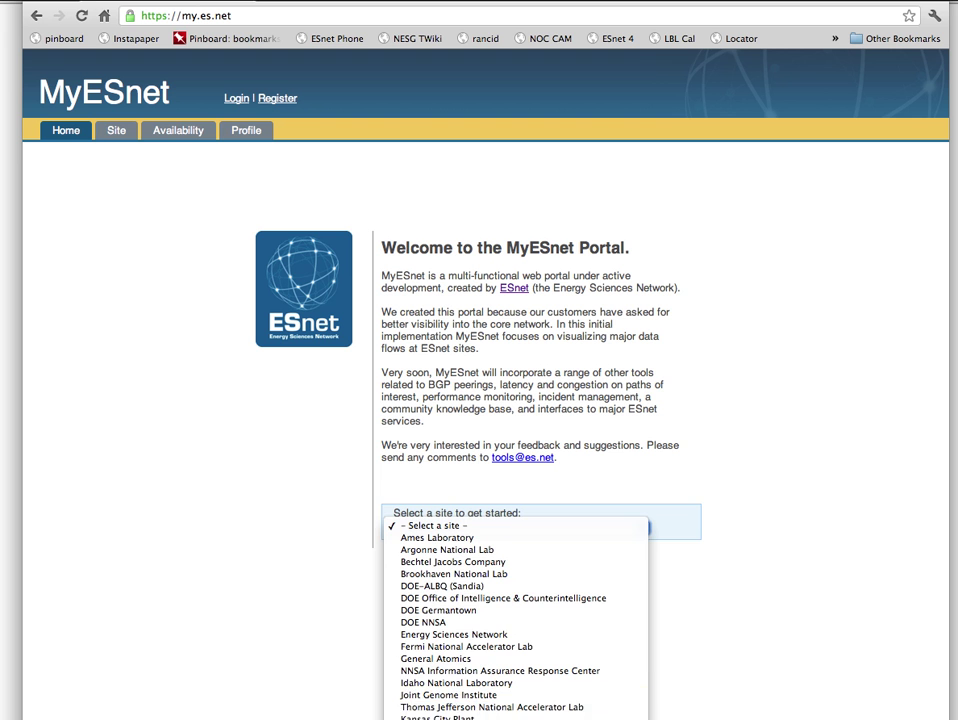
click(455, 719)
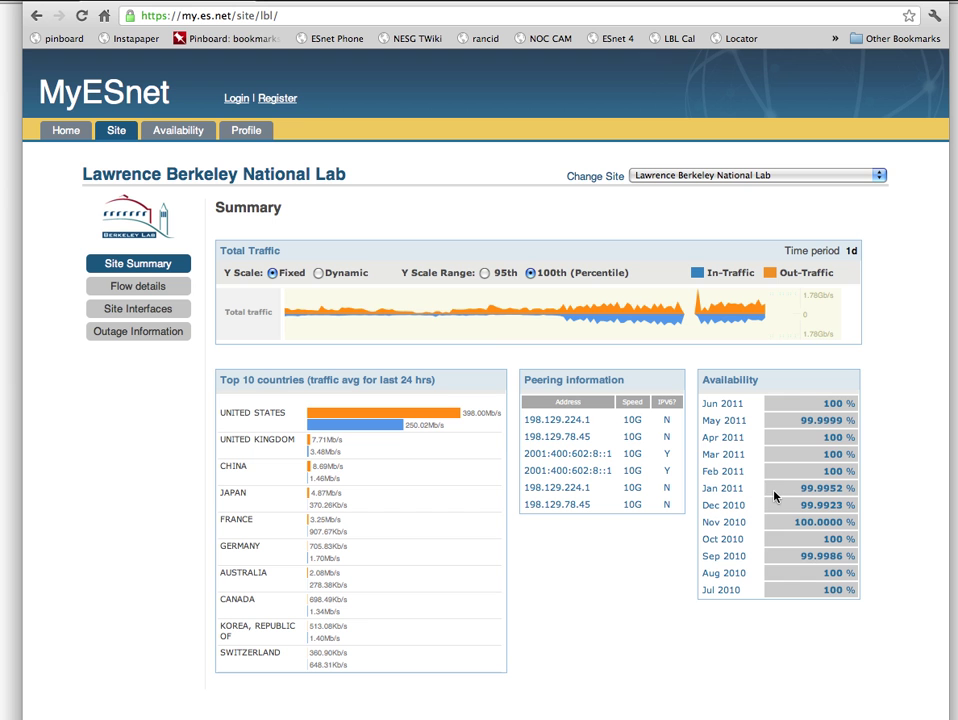
click(167, 286)
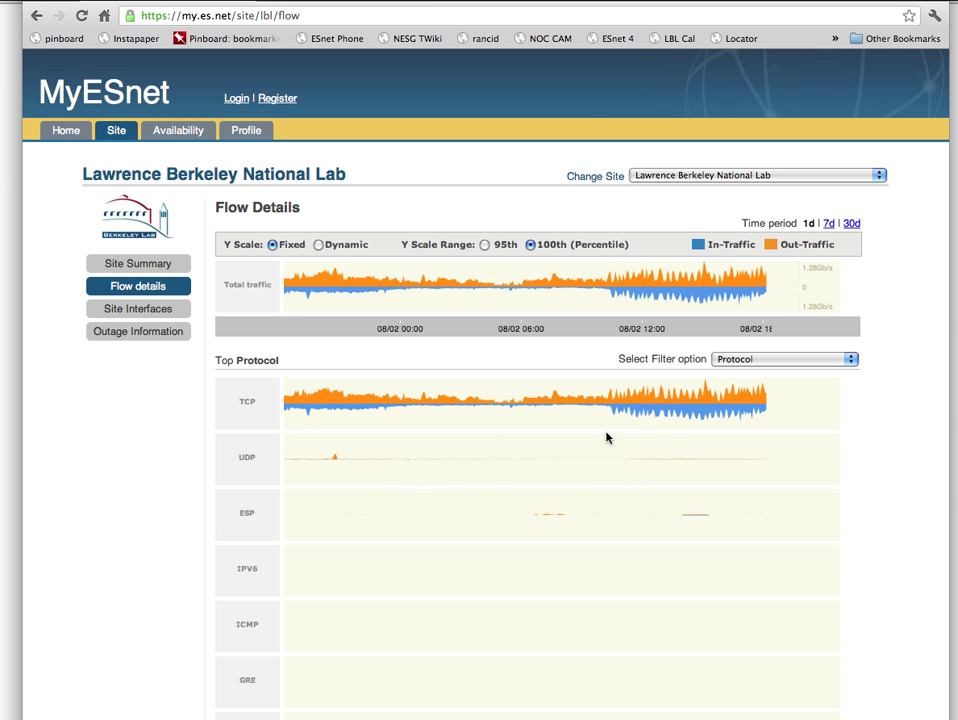
Step: Compare the flow graphs with dynamic and fixed Y scale, and with the 95th and 100th percentile ranges
click(318, 245)
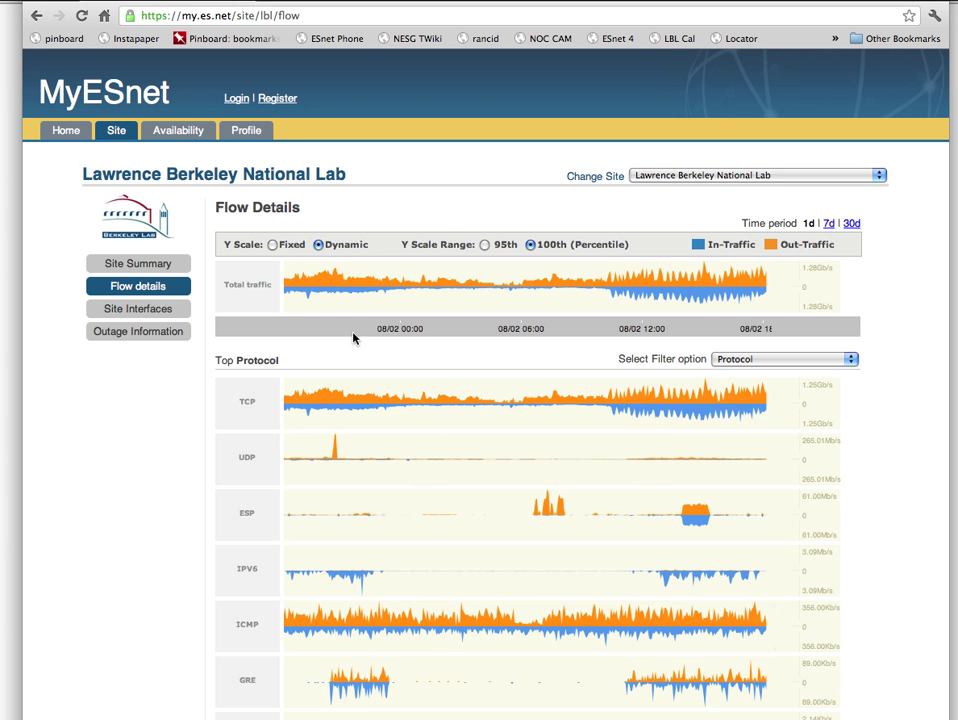
click(272, 244)
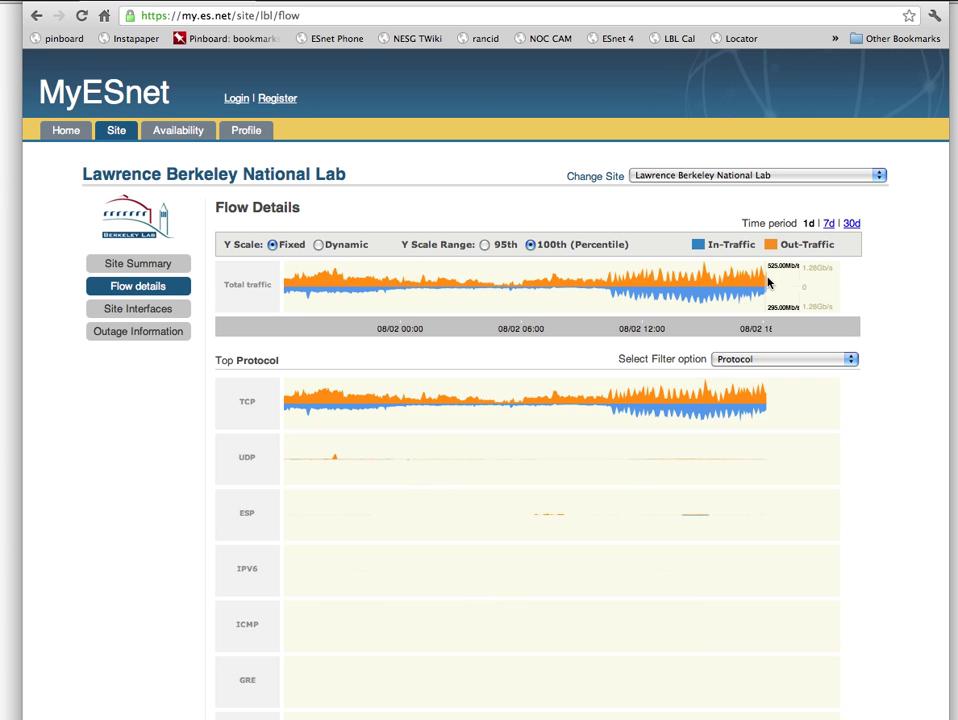
click(485, 245)
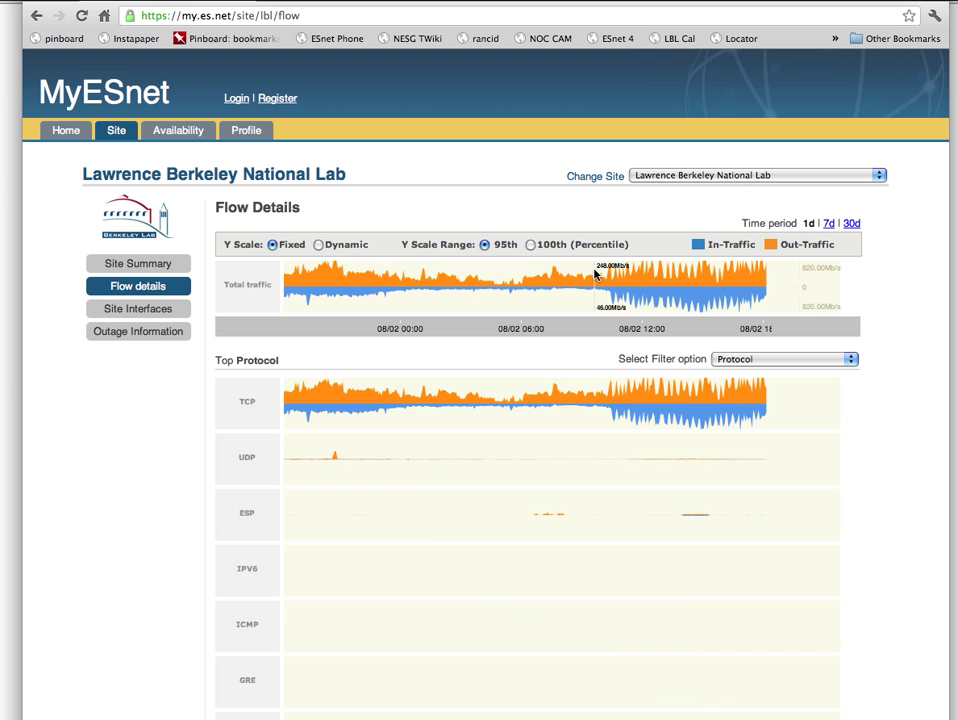
click(530, 245)
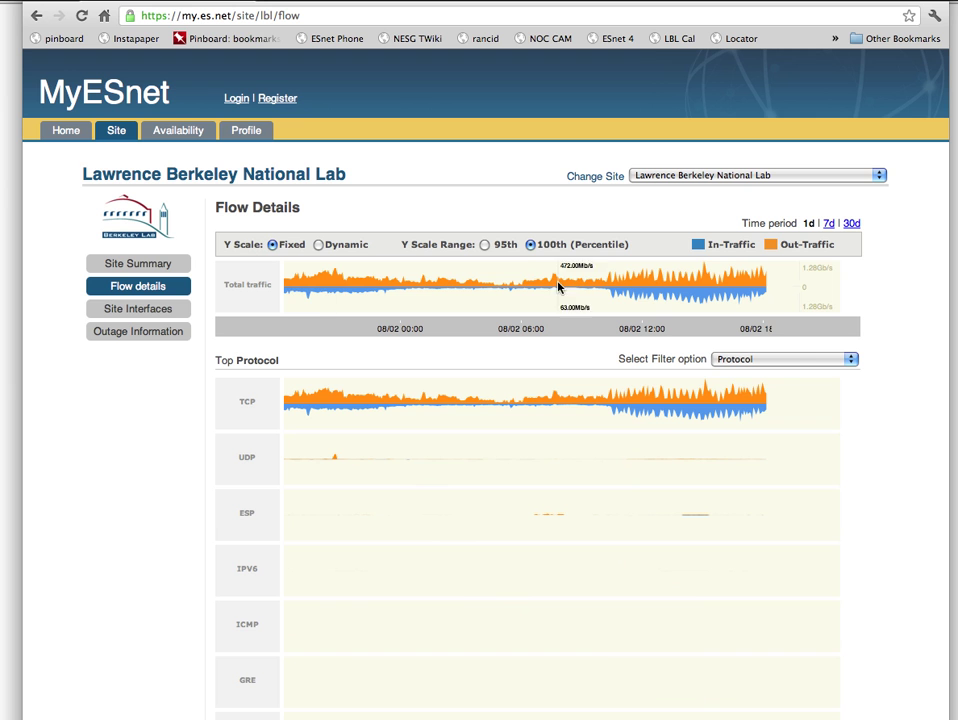
Step: Filter the flow details by Application and examine the in and out traffic of the top applications
click(796, 366)
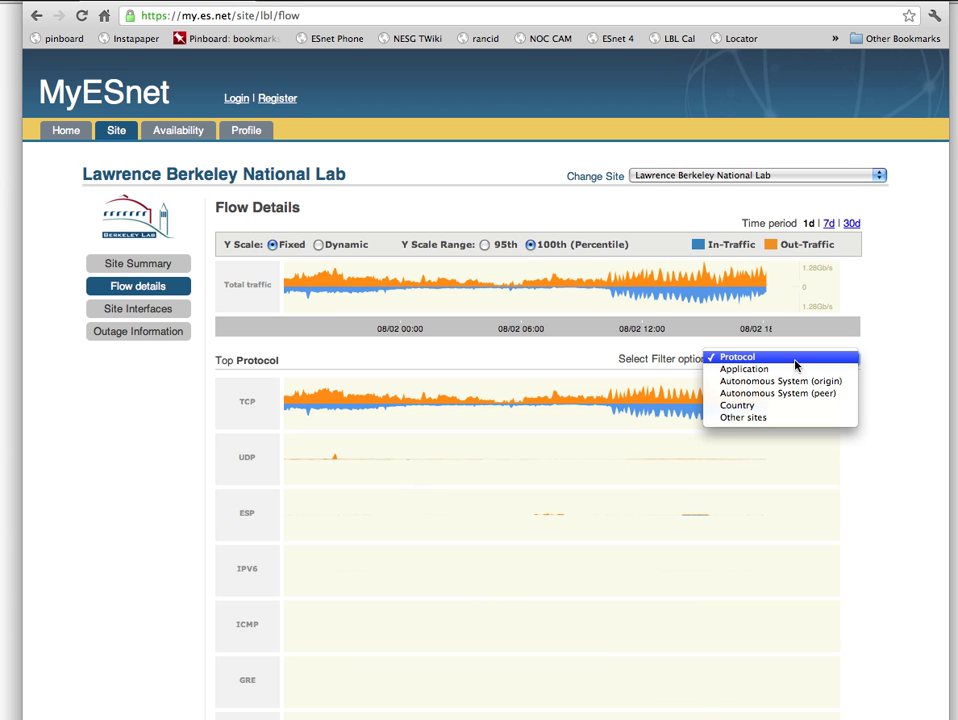
click(793, 370)
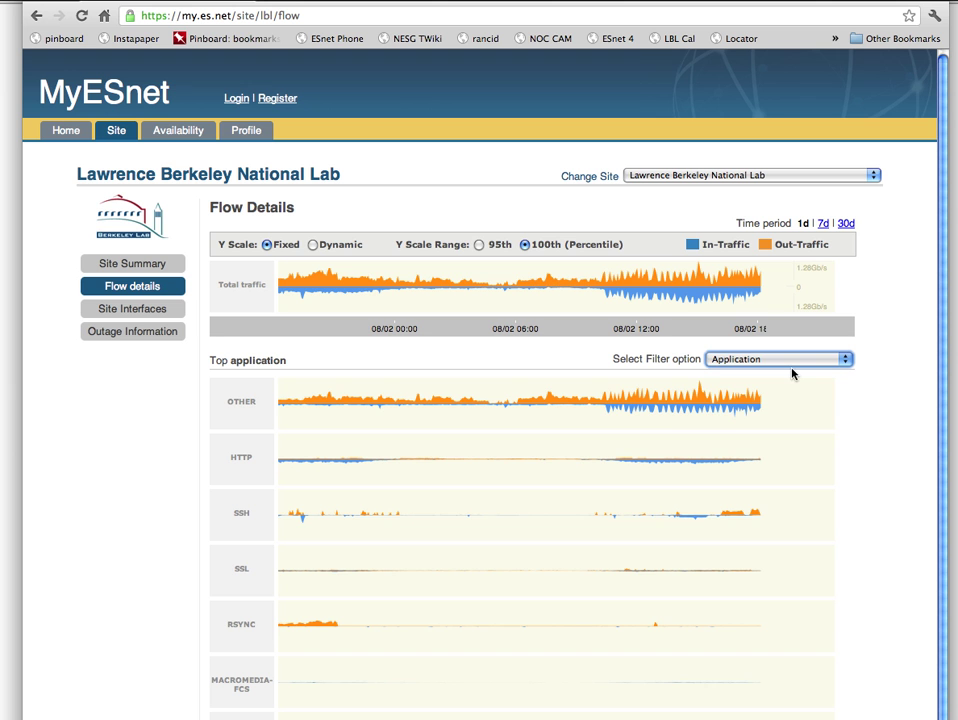
mouse_move(646, 404)
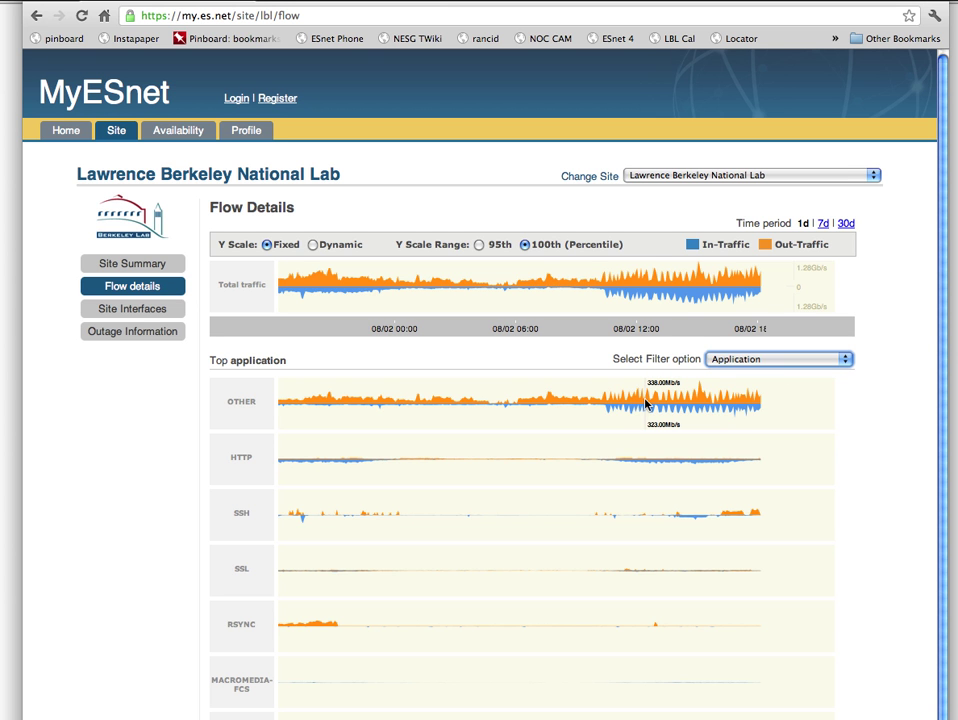
mouse_move(447, 497)
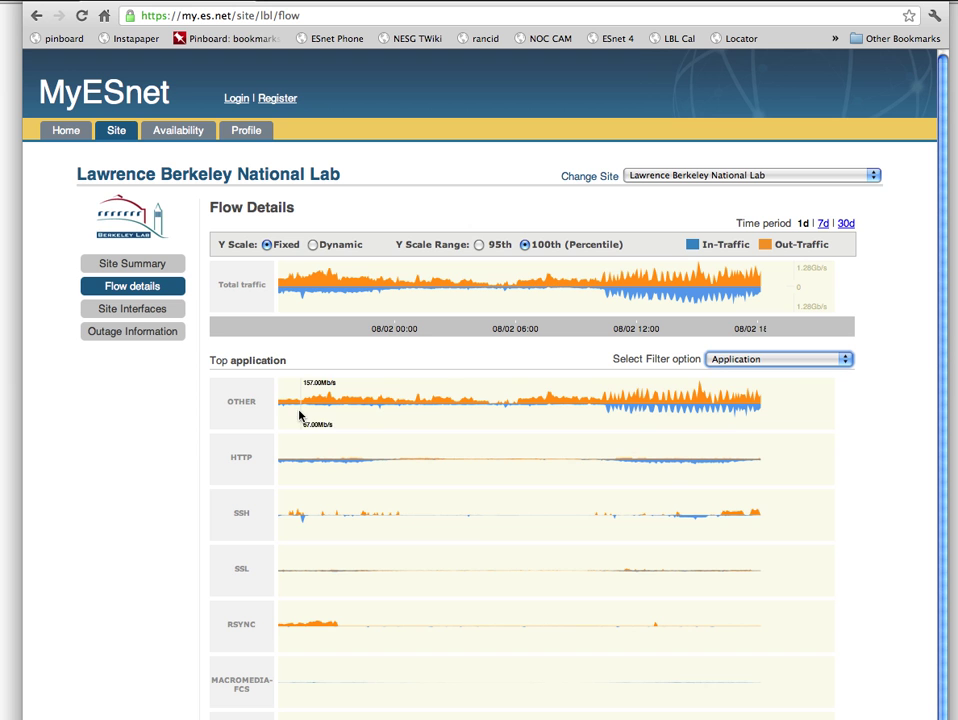
mouse_move(296, 476)
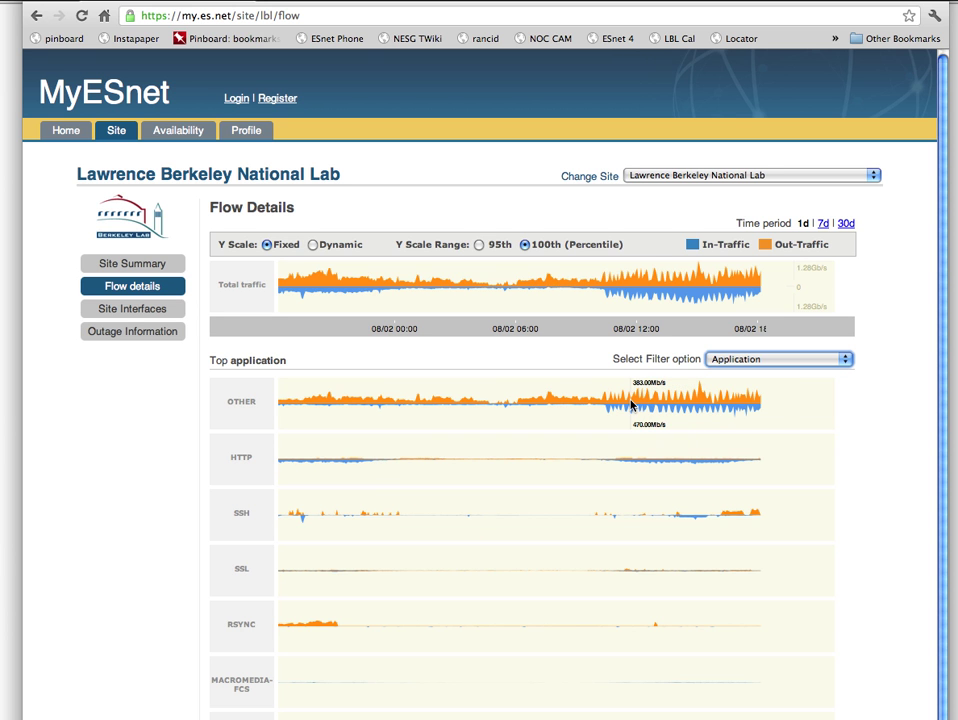
Step: View the flows broken down by Autonomous System (origin), followed by Autonomous System (peer)
click(752, 360)
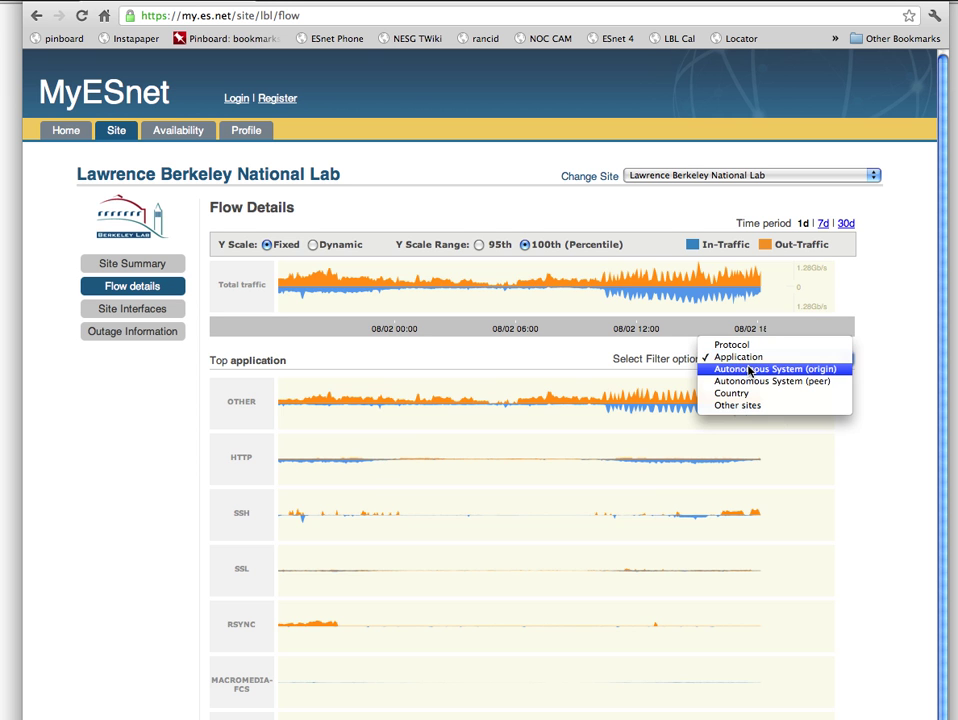
click(749, 370)
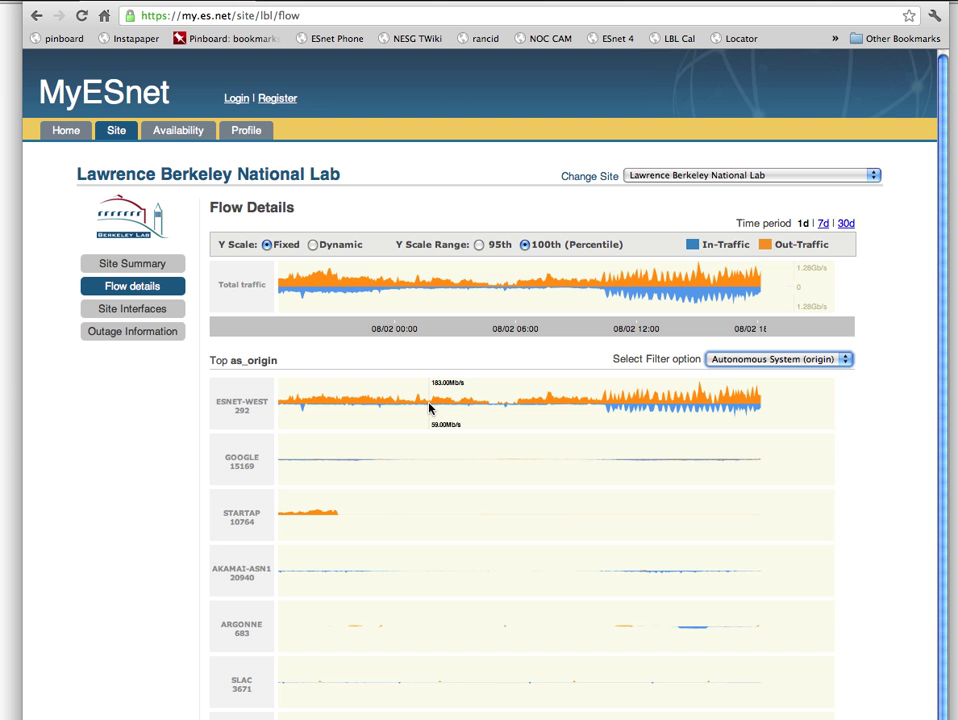
click(743, 360)
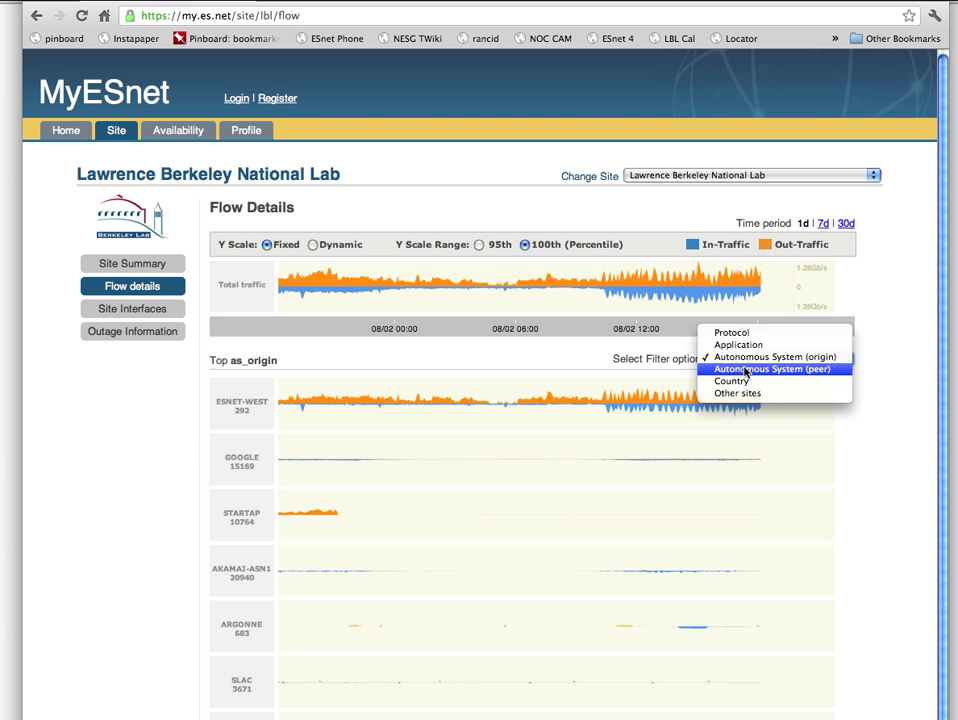
click(745, 370)
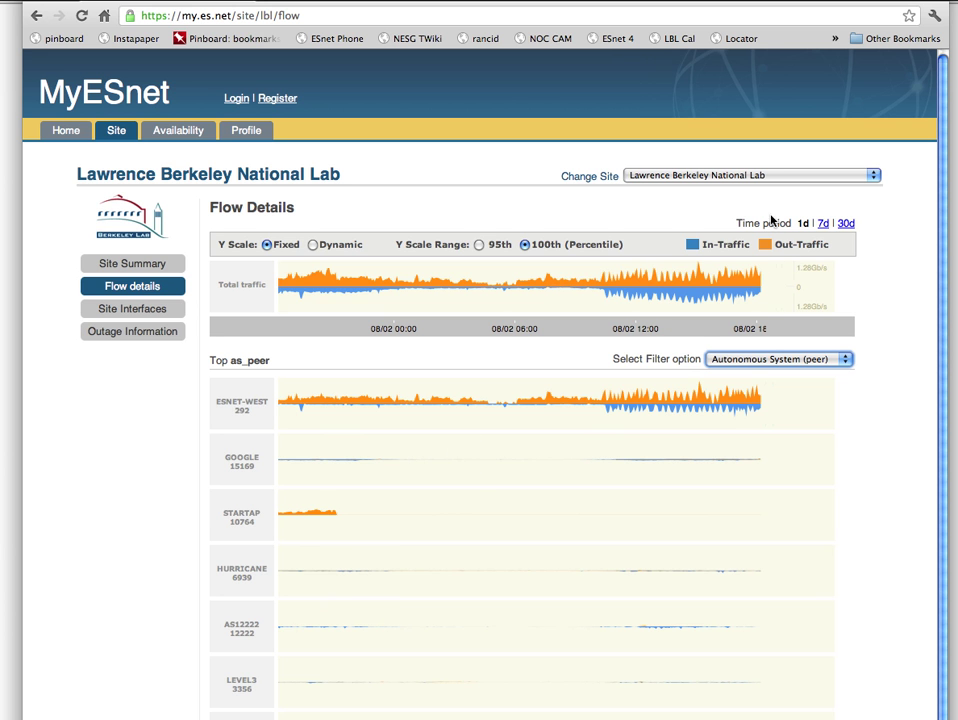
Step: Filter the flow details by Country and extend the time period to 7 days
click(757, 361)
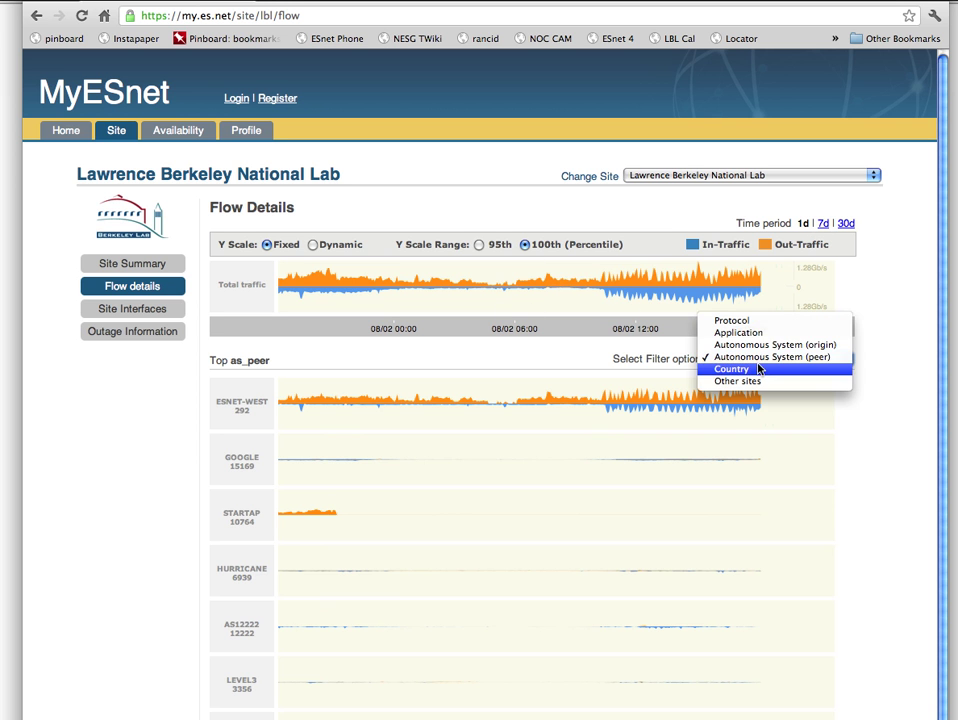
click(759, 370)
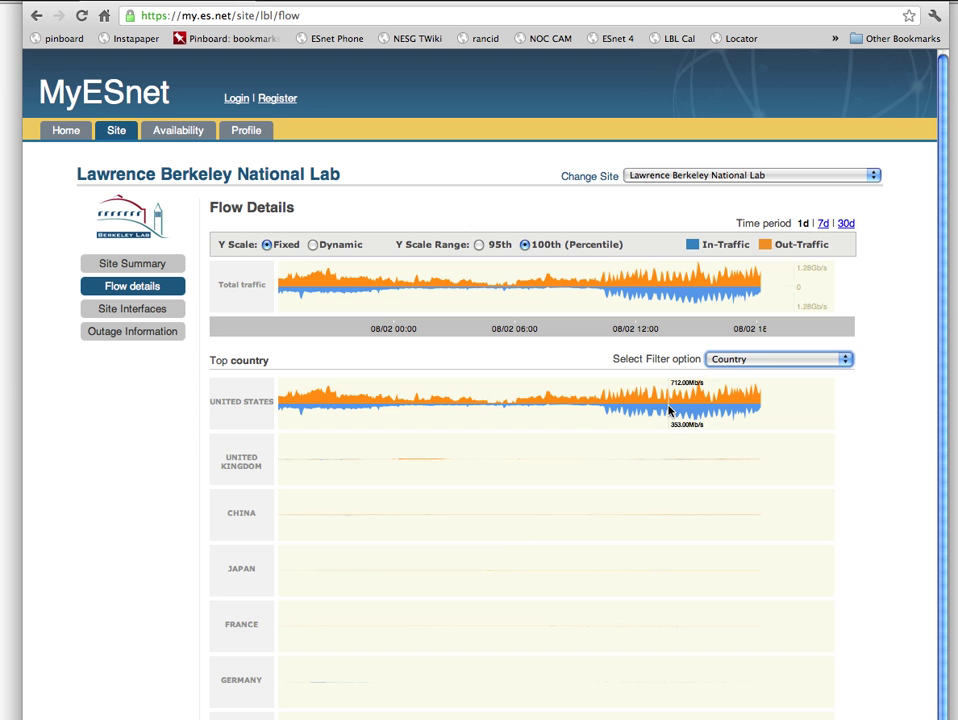
click(823, 224)
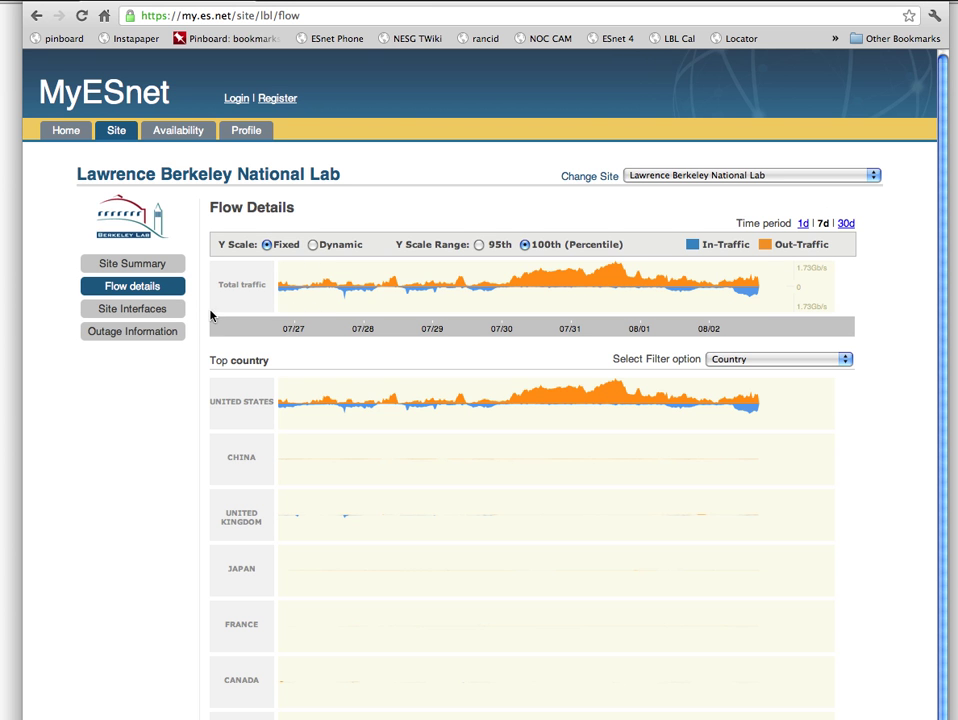
Step: Show the site interfaces of Fermi National Accelerator Lab and compare their traffic with max and average aggregation
click(134, 309)
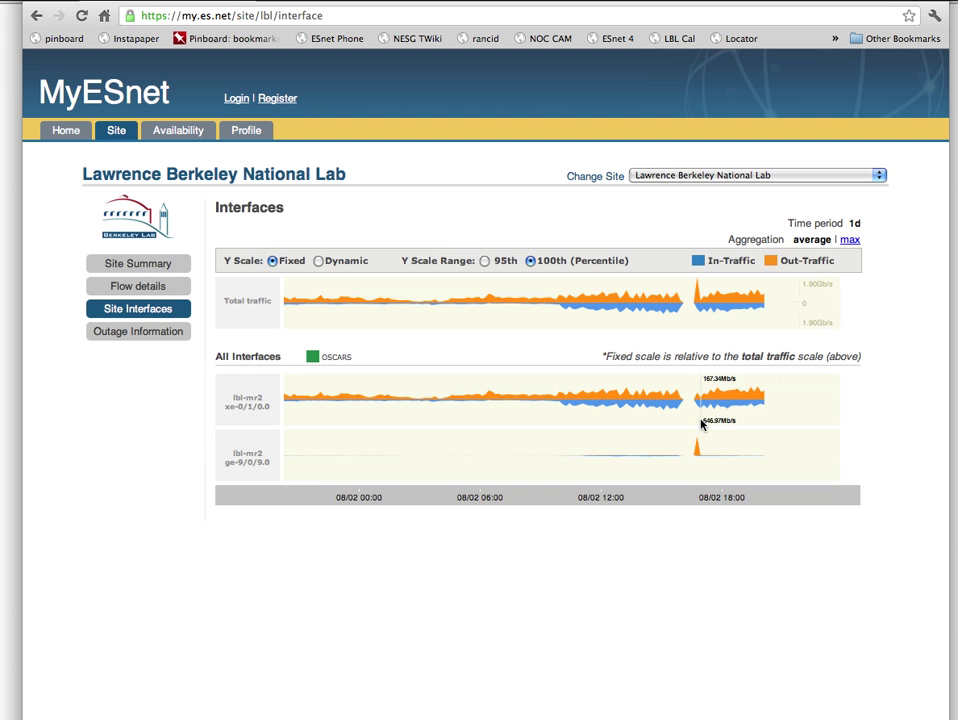
click(806, 175)
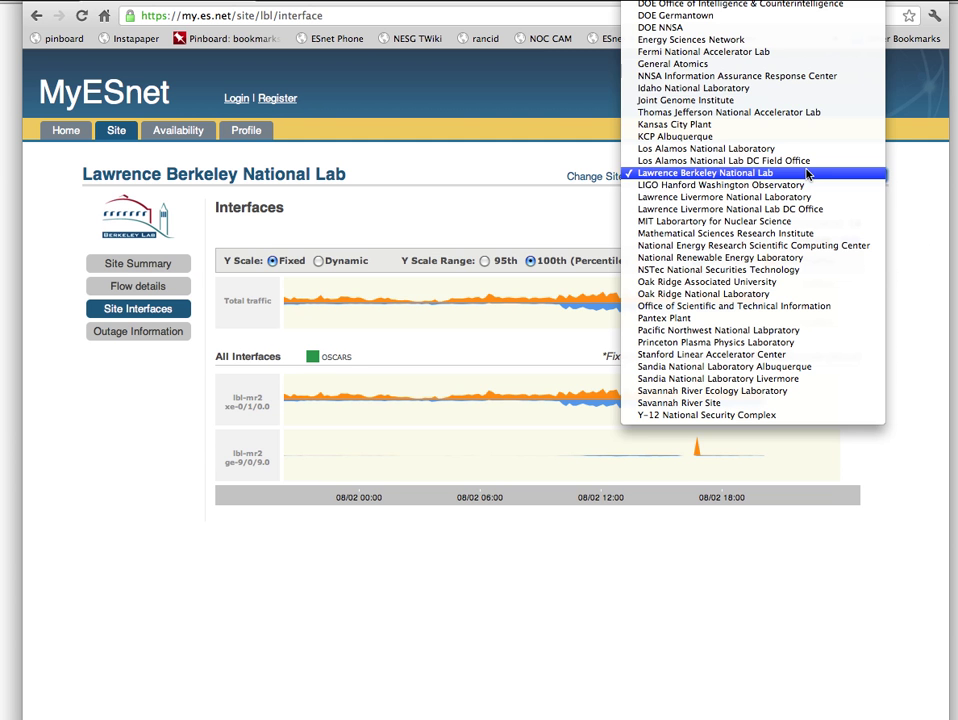
click(781, 52)
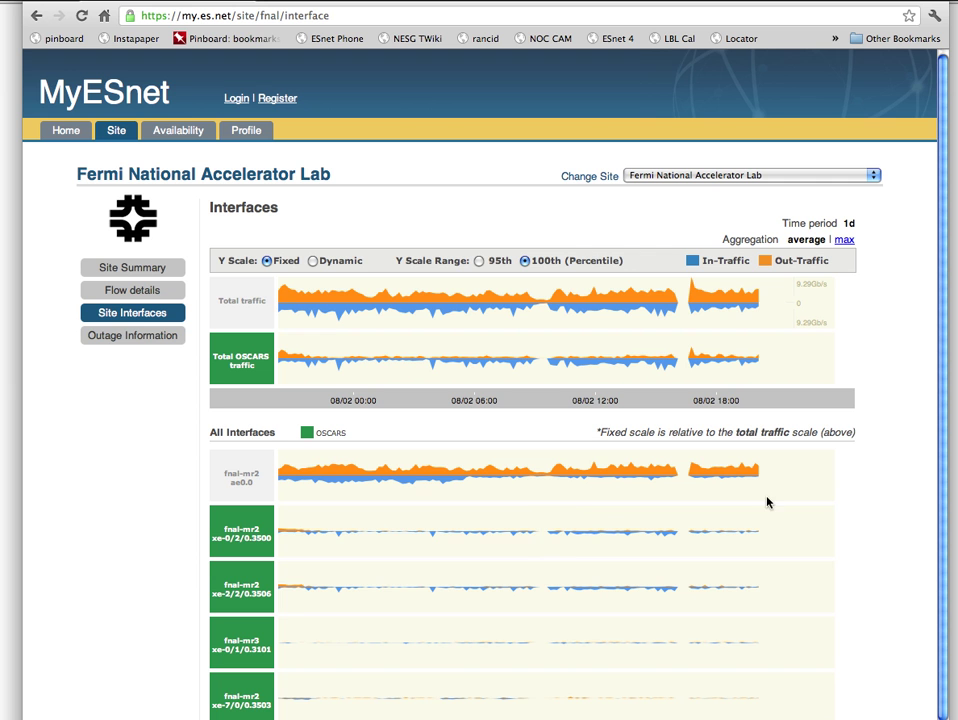
click(845, 241)
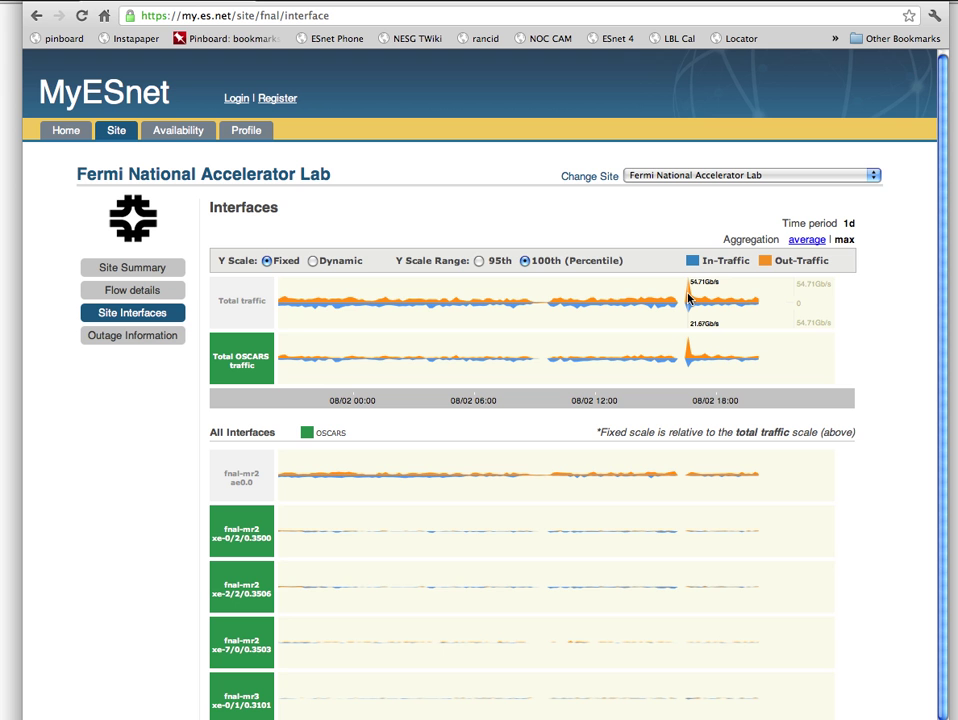
click(813, 241)
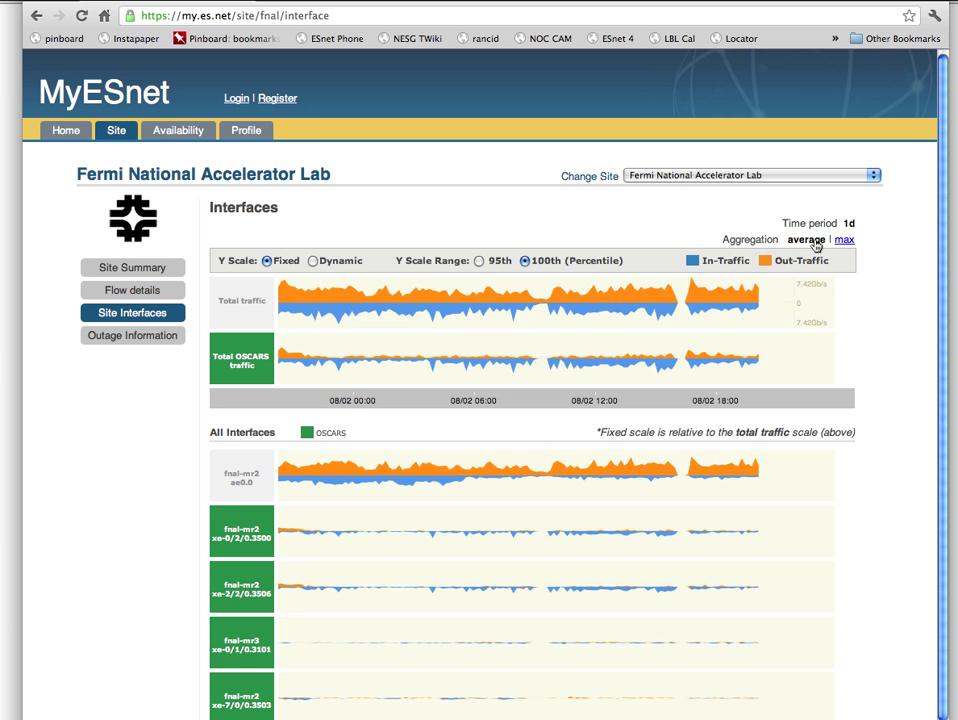
Step: Show Fermi National Accelerator Lab's outage information for a 90-day period
click(174, 337)
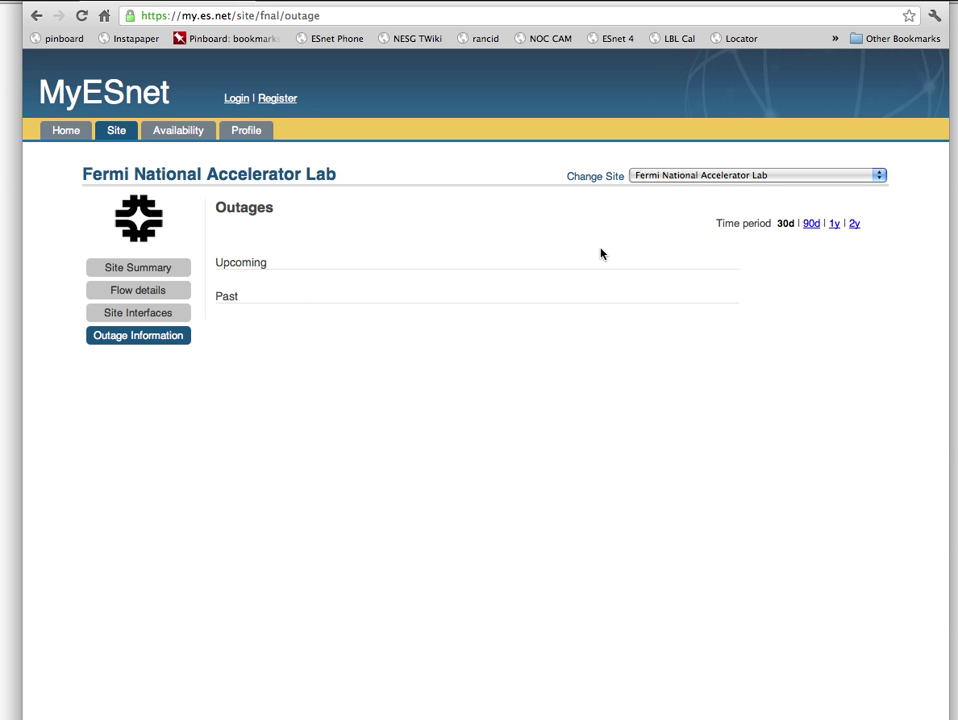
click(812, 224)
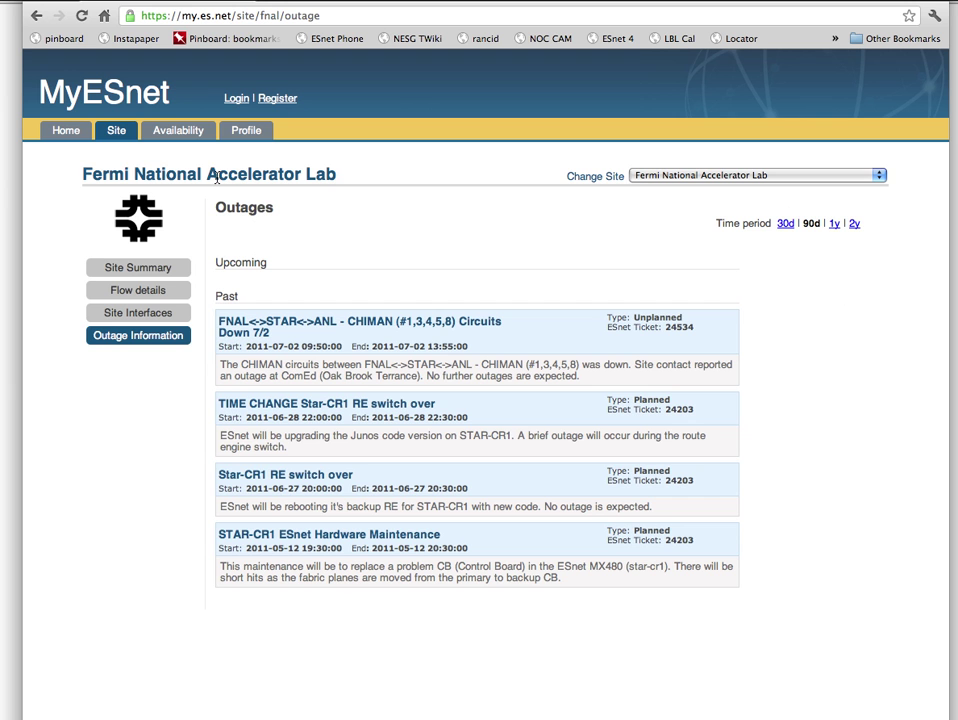
Step: In the all-site availability overview, view DOE-GTN's outage details for November 2010 and close them
click(191, 138)
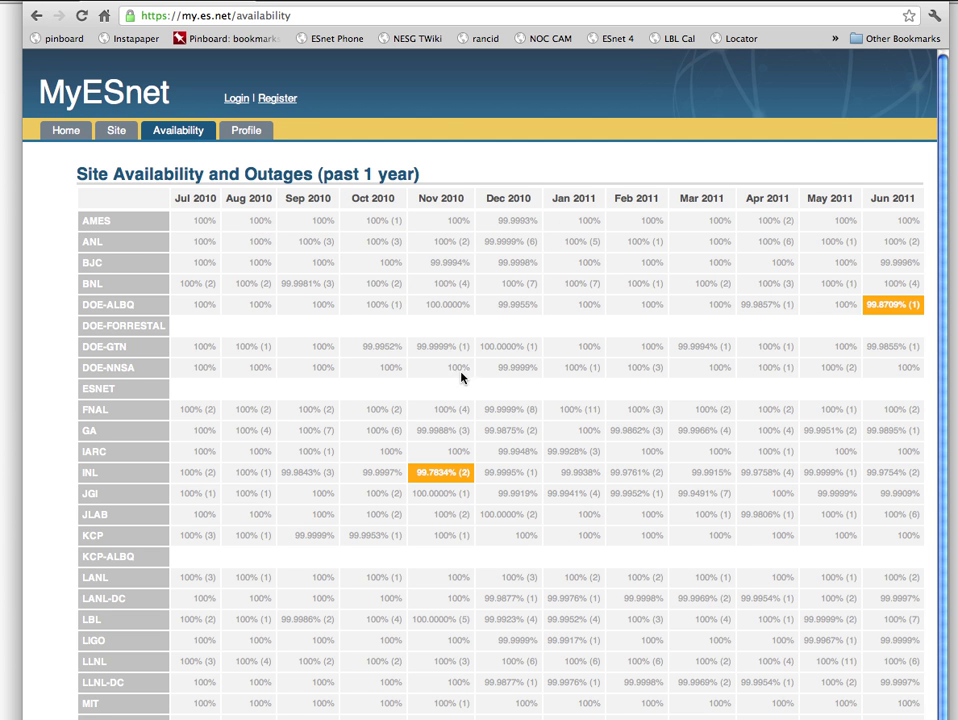
click(443, 348)
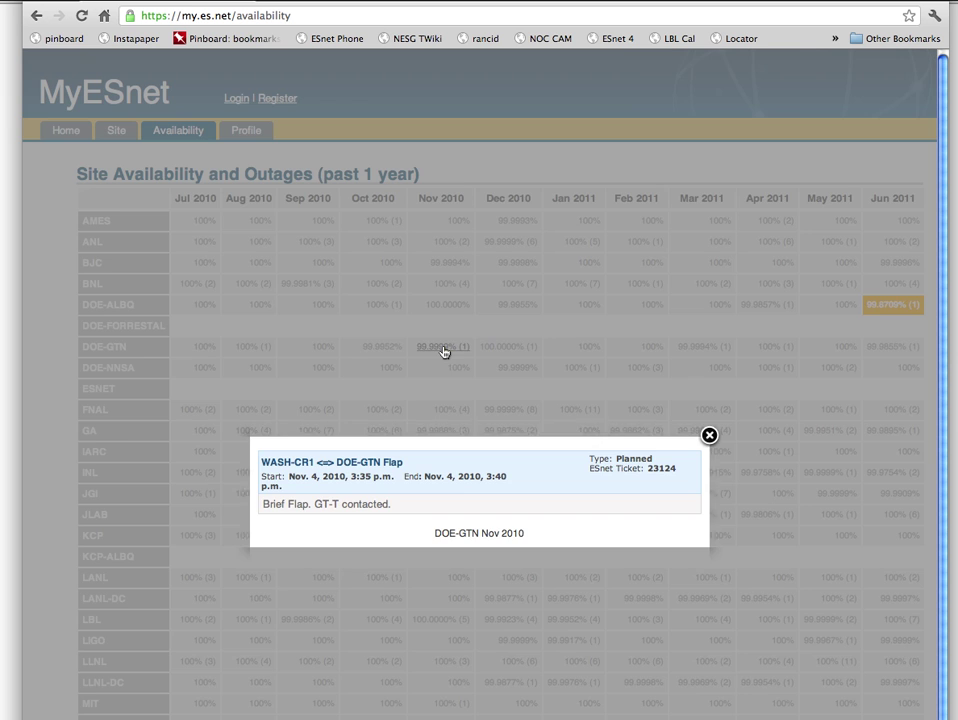
click(709, 434)
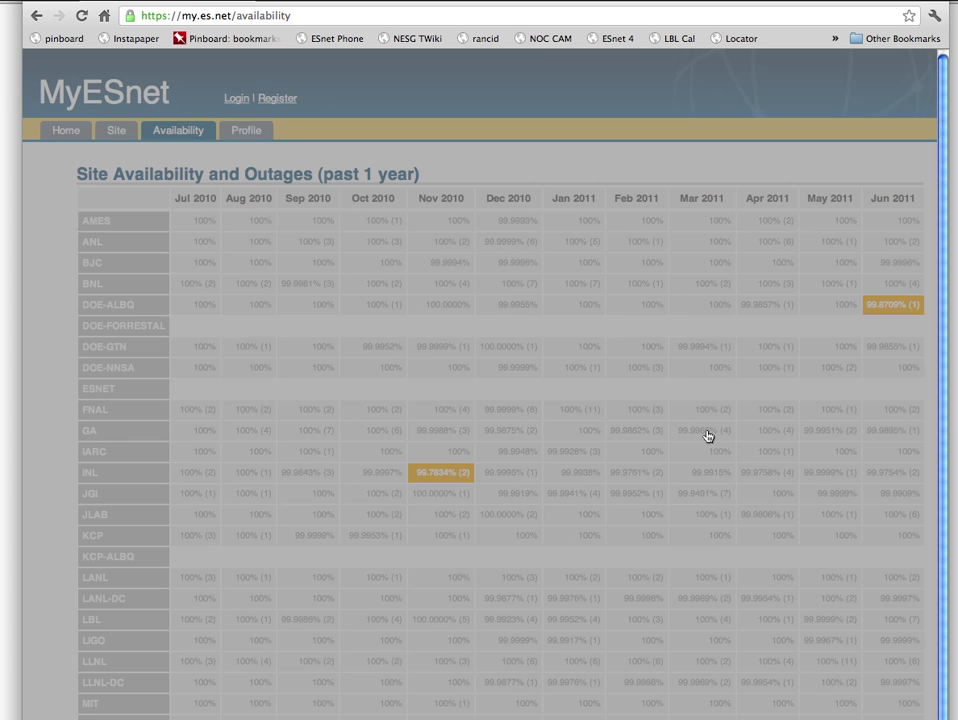
Step: View the profile sign-in page, return to the home page and briefly highlight the feedback e-mail address
click(250, 130)
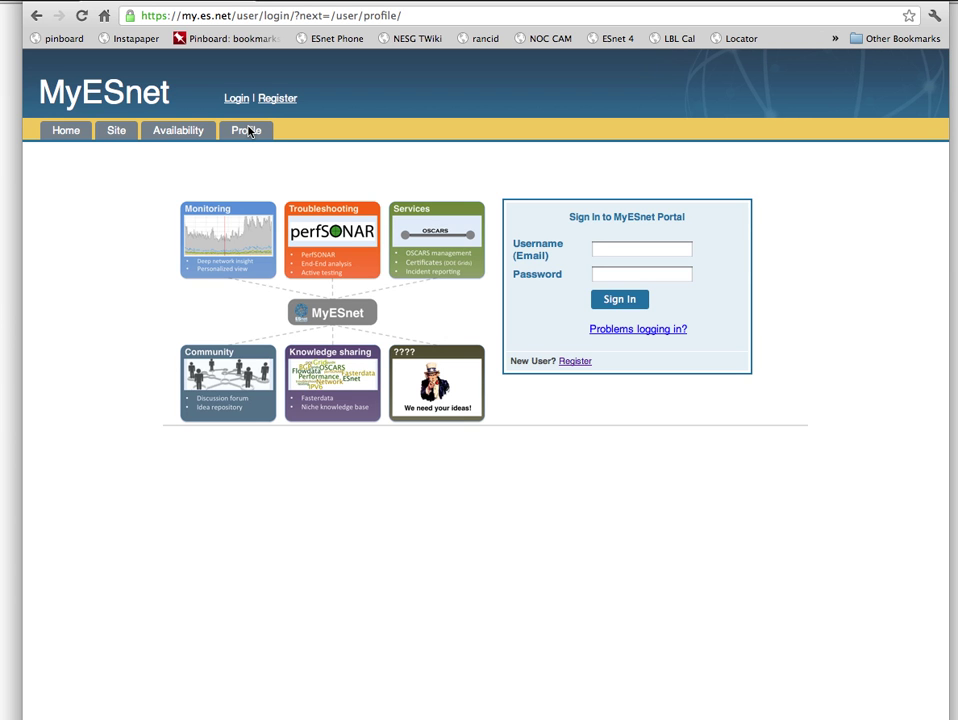
click(70, 132)
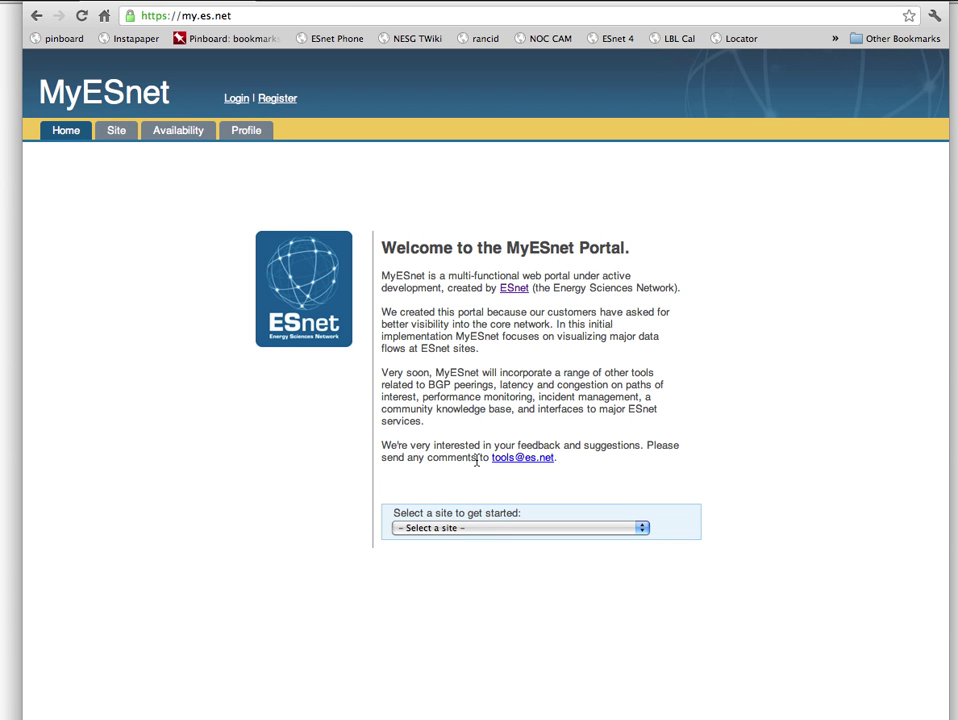
drag(476, 460, 570, 457)
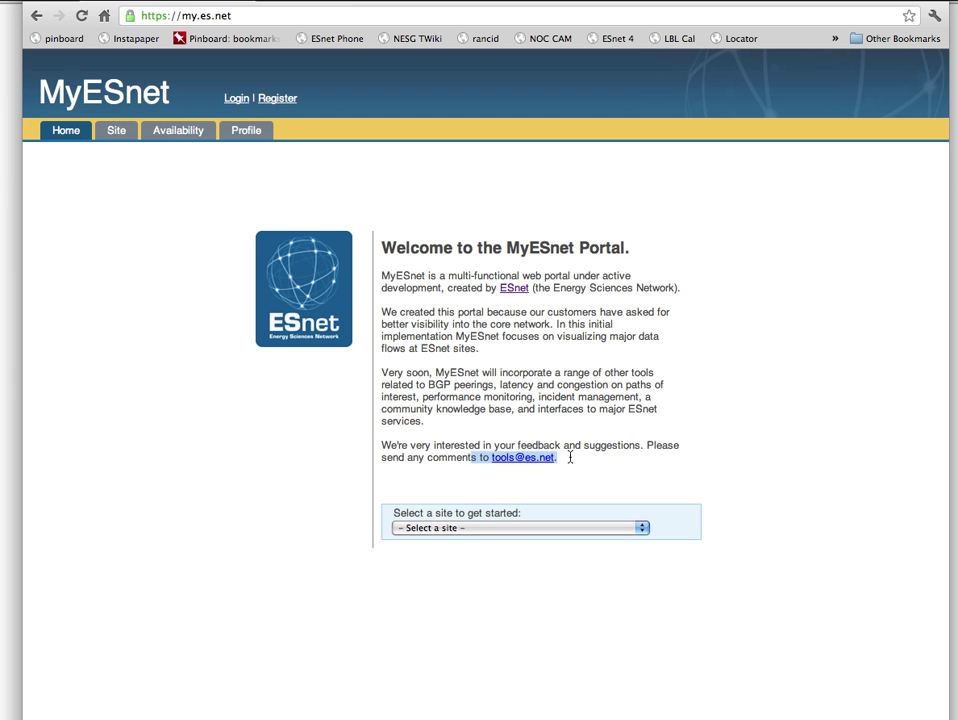
click(578, 459)
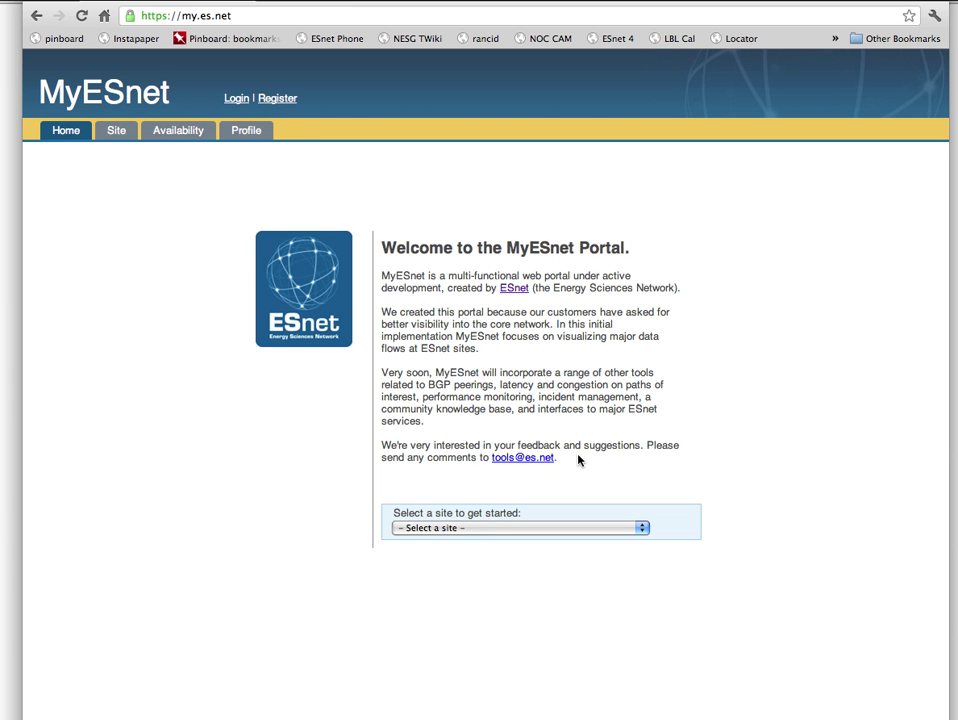